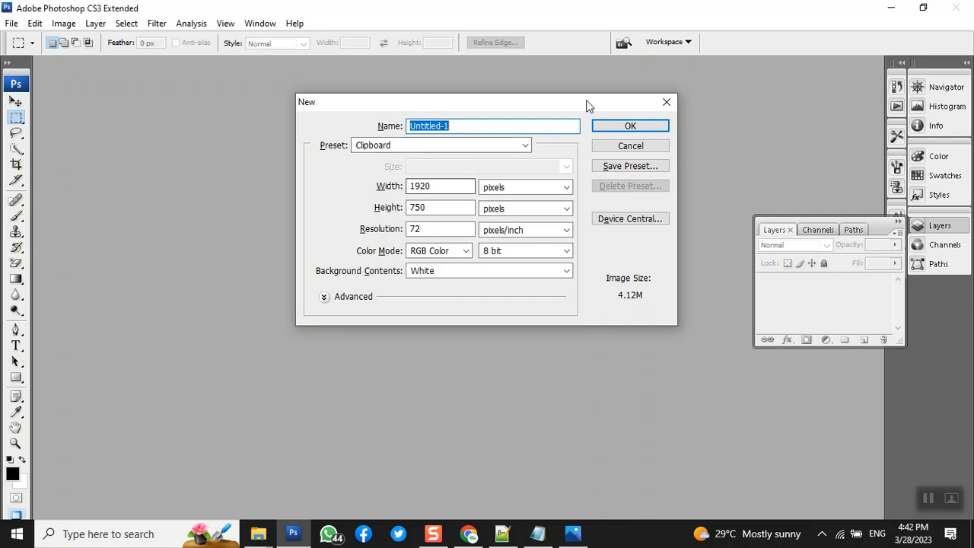
Create a new 1920 × 750 pixel RGB document with a white background and paste the copied banner image into it.
left_click(604, 125)
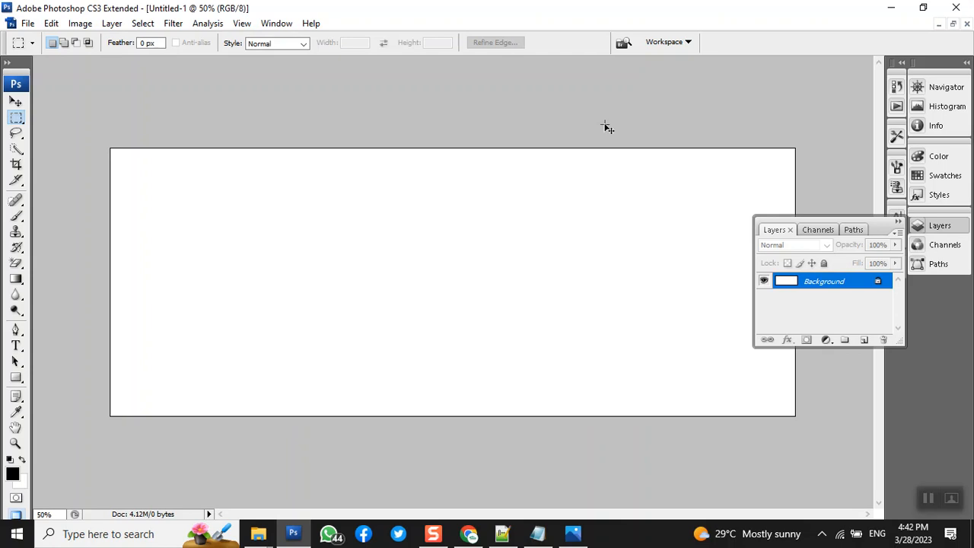
key("ctrl+v")
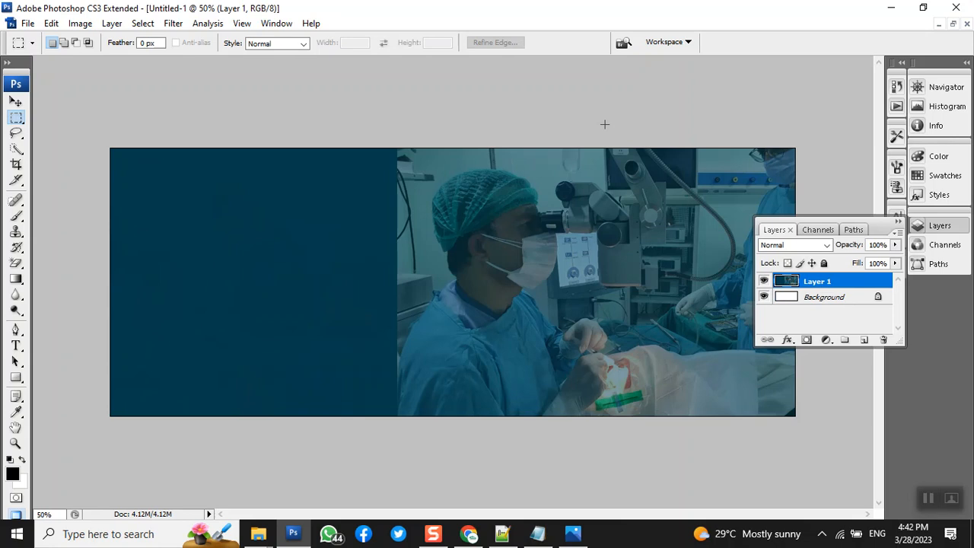
Switch to Chrome and search Google Images for "digital marketing services hd images".
left_click(469, 535)
left_click(600, 13)
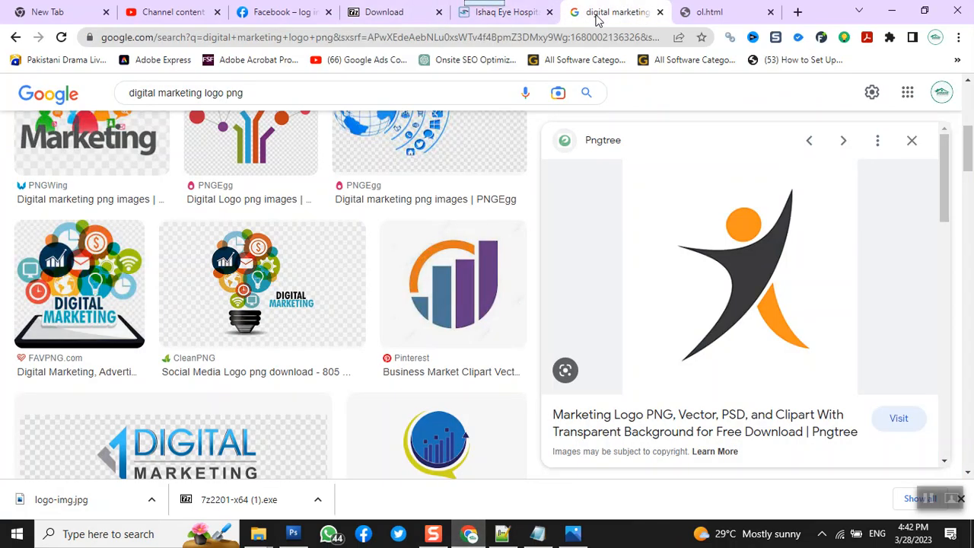
left_click(355, 96)
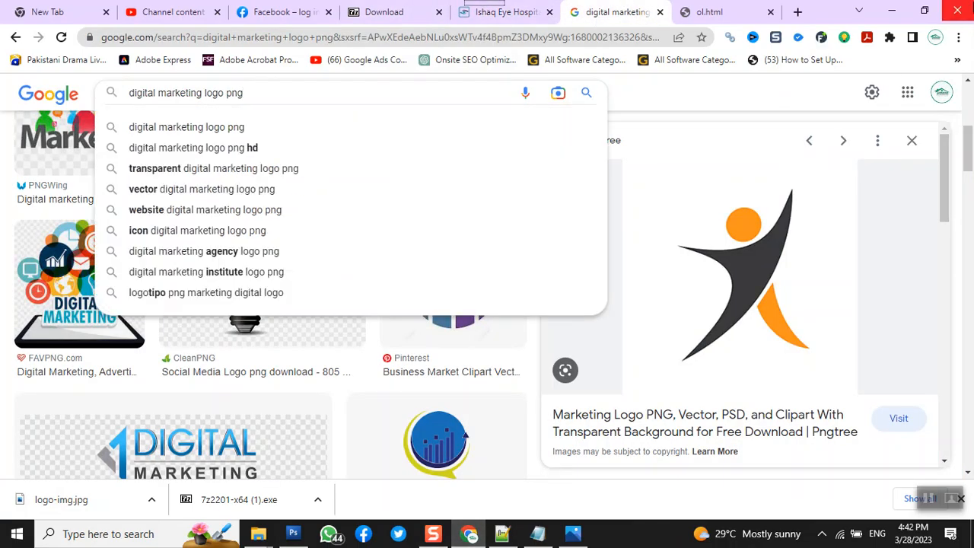
key("BackSpace")
key("BackSpace")
key("BackSpace")
key("BackSpace")
key("BackSpace")
key("BackSpace")
key("BackSpace")
key("BackSpace")
key("BackSpace")
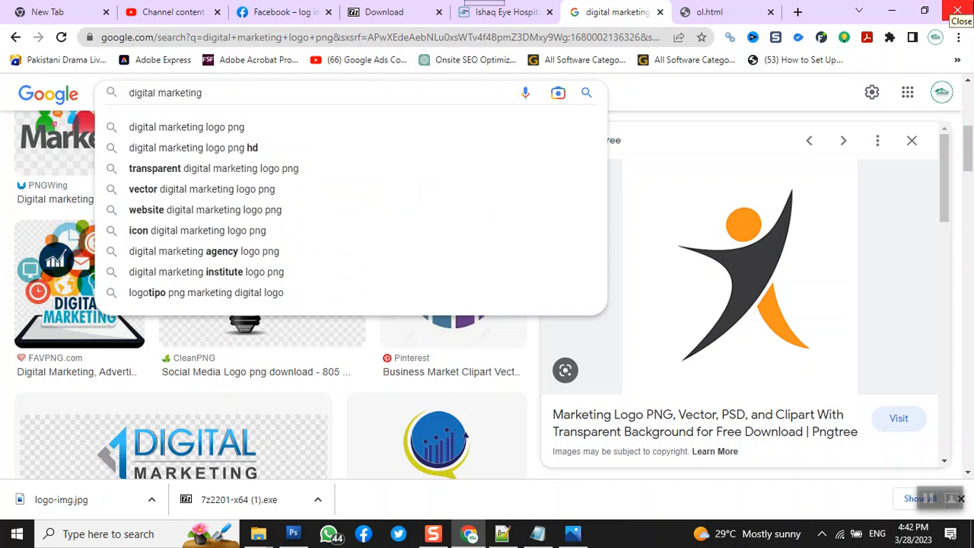
type("servic")
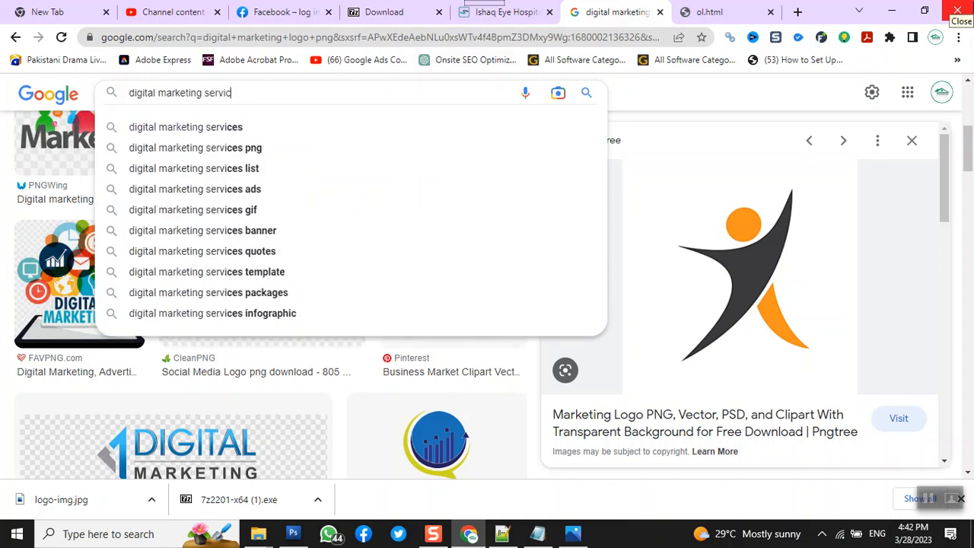
type("es hd")
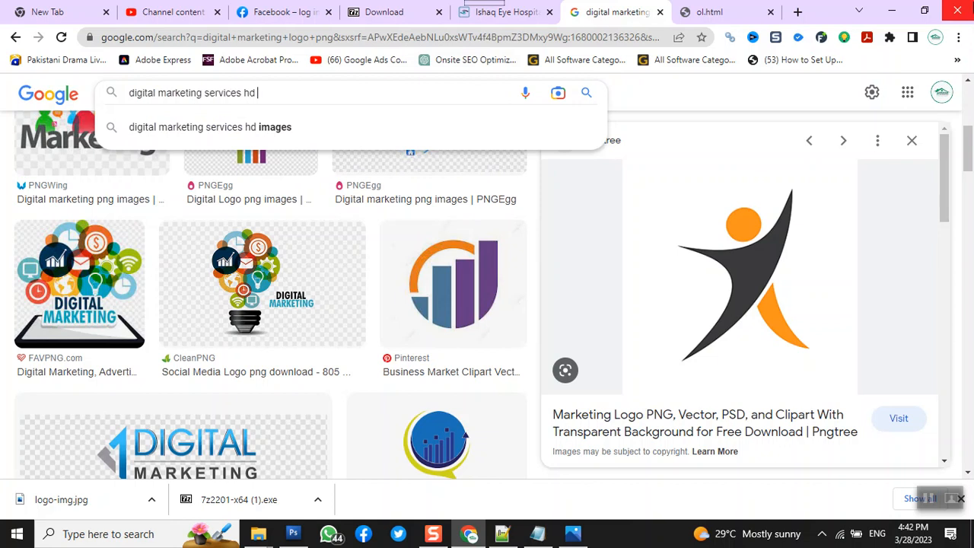
key("Down")
key("Return")
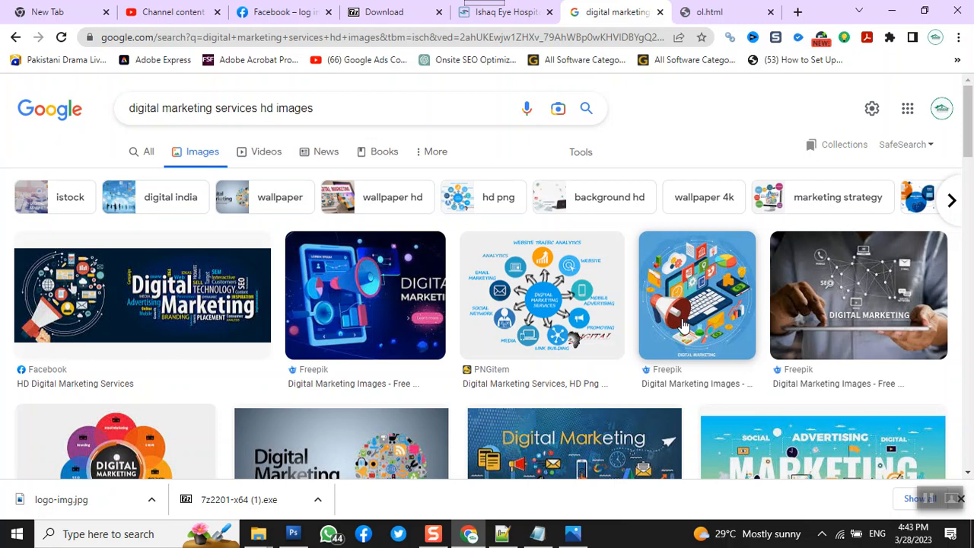
Copy the Freepik digital marketing illustration with the laptop and megaphone and paste it into the Photoshop banner document.
left_click(683, 326)
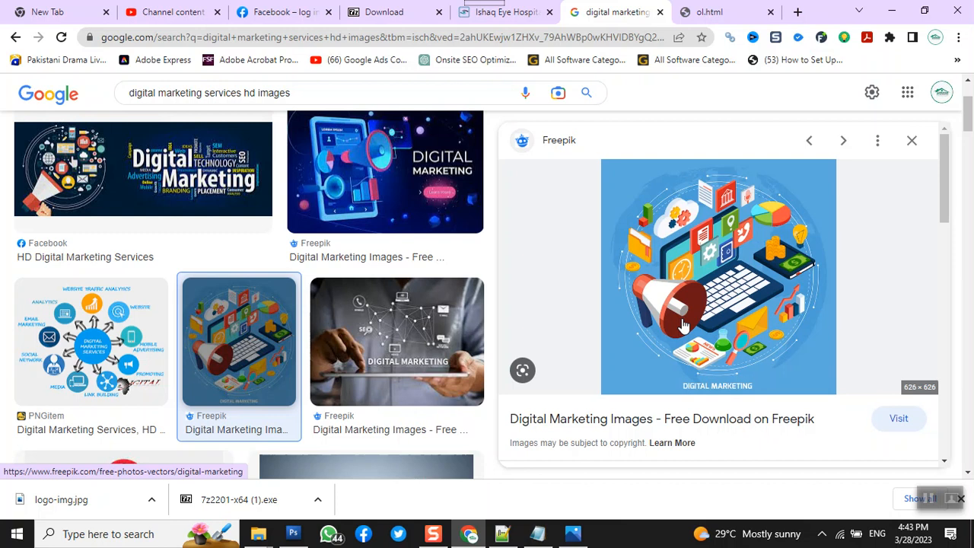
right_click(659, 268)
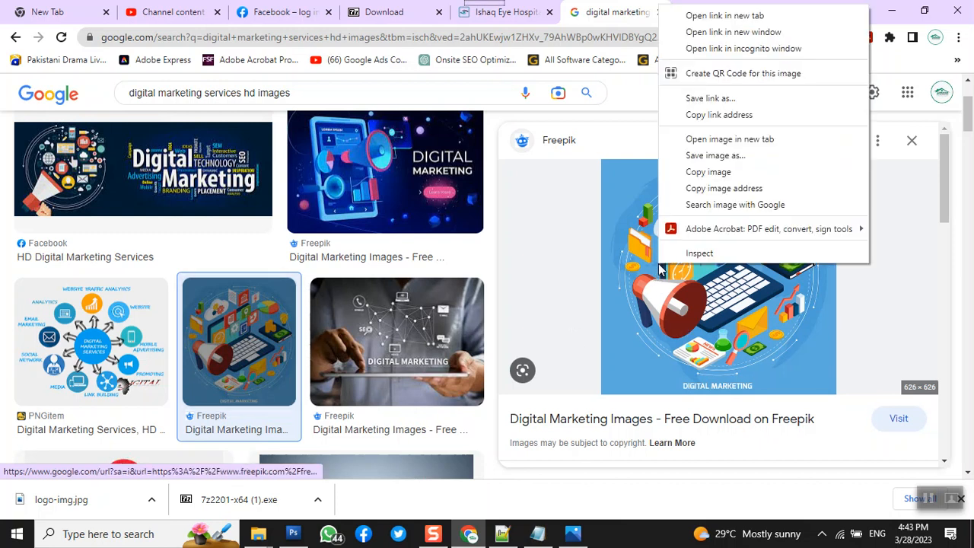
left_click(702, 171)
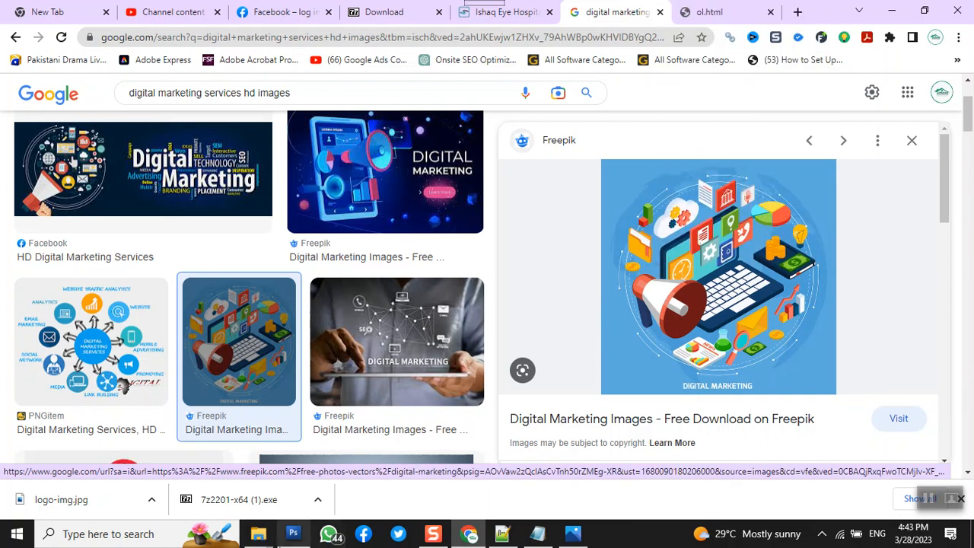
left_click(292, 535)
key("ctrl+v")
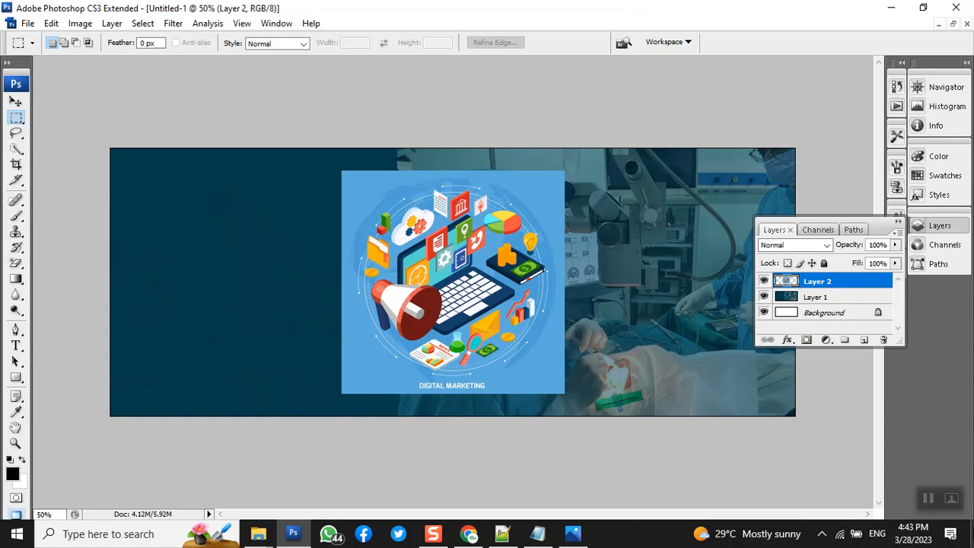
Move the illustration over the surgery photo and stretch it to about 179.4% width and 131.3% height so it covers the photo.
left_click(15, 103)
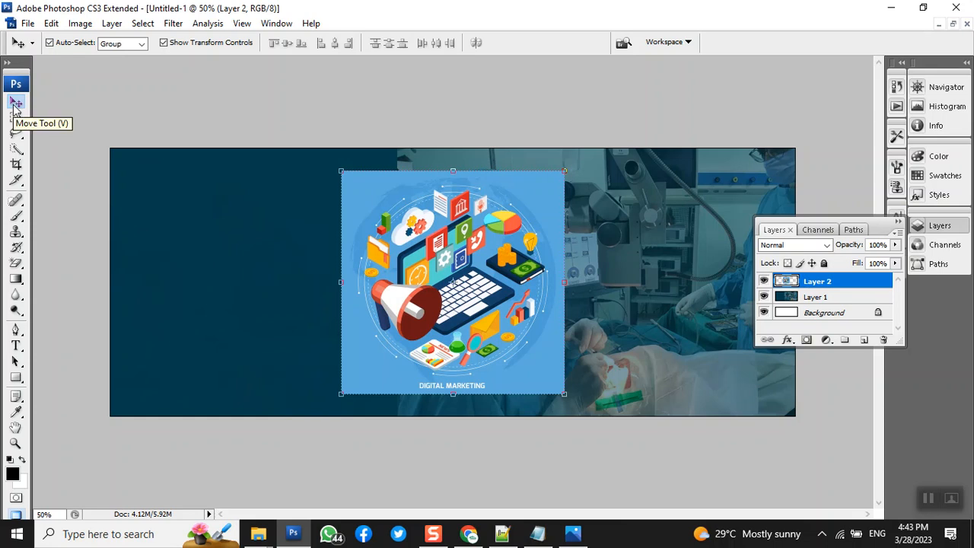
left_click_drag(497, 244, 550, 222)
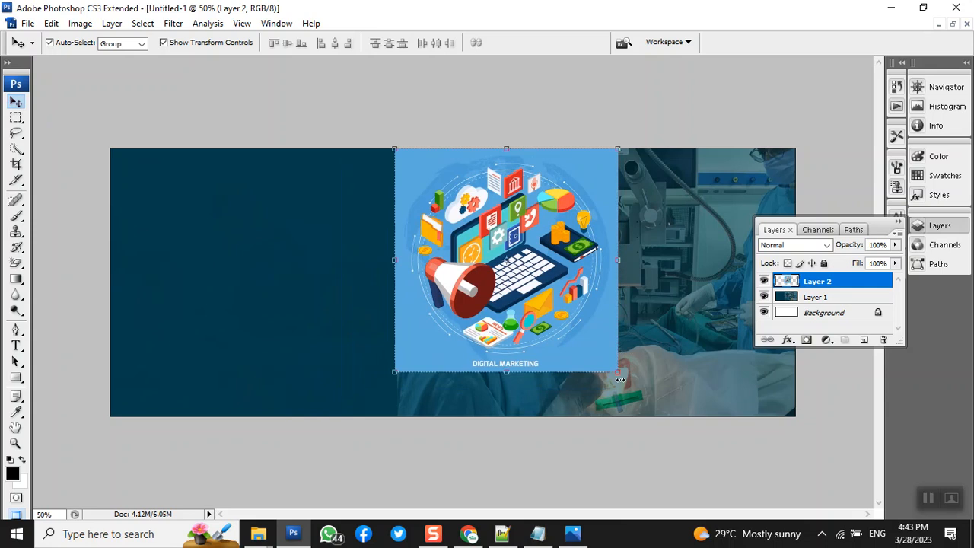
left_click_drag(620, 379, 796, 420)
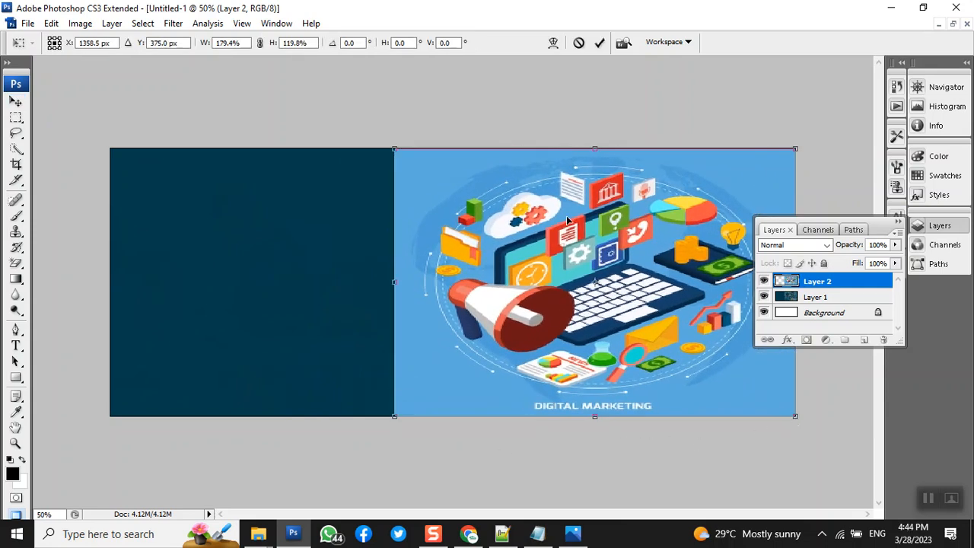
left_click_drag(594, 154, 595, 127)
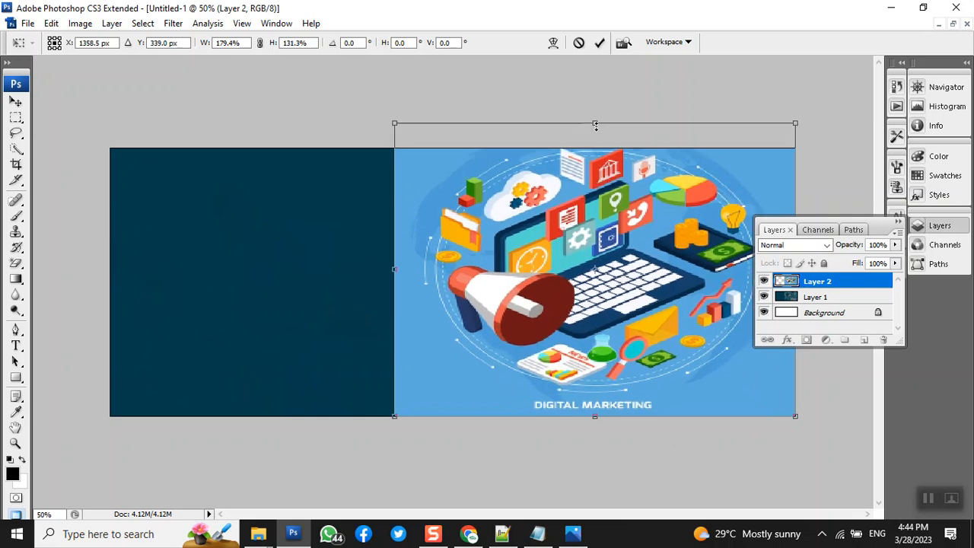
key("Return")
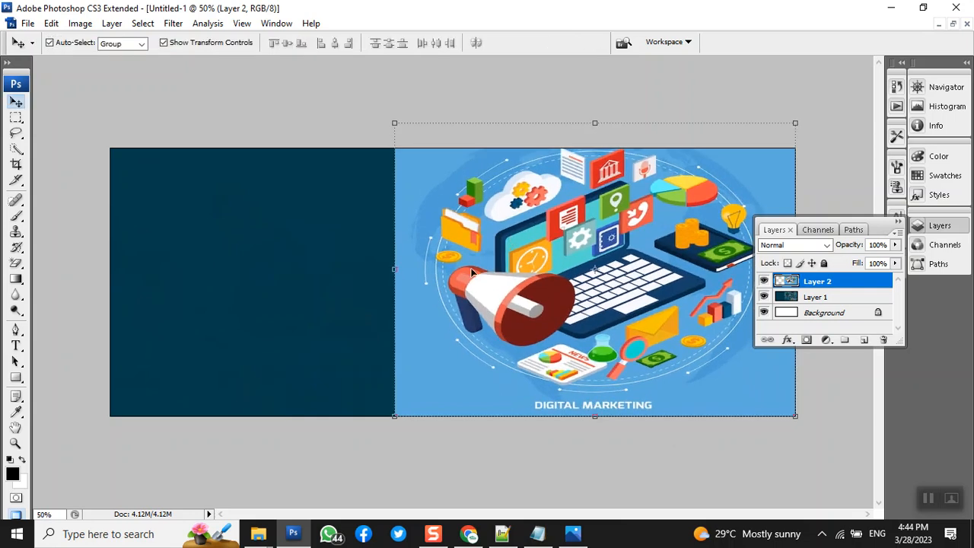
left_click(221, 493)
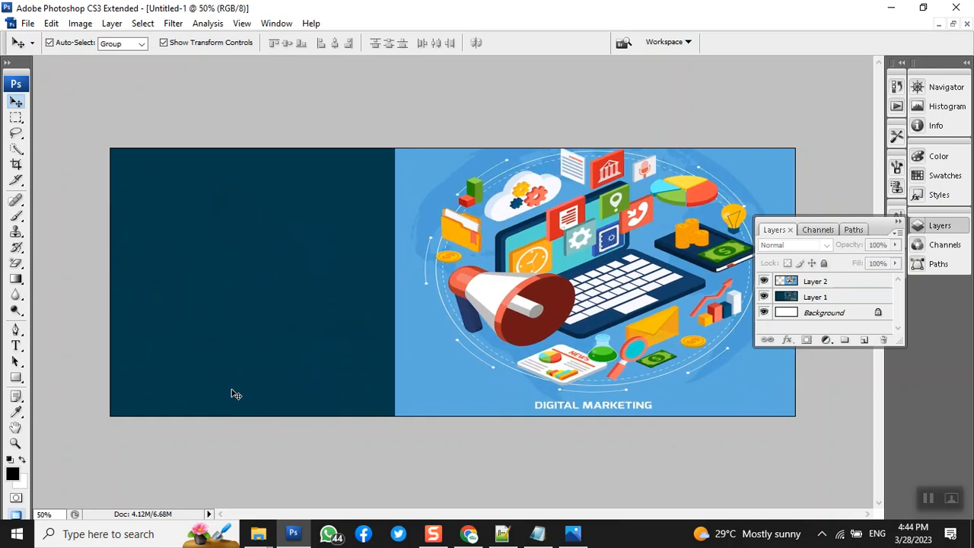
Add a Color Overlay to the illustration on Layer 2, using the dark blue 033b4c sampled from the banner's plain area.
left_click(490, 299)
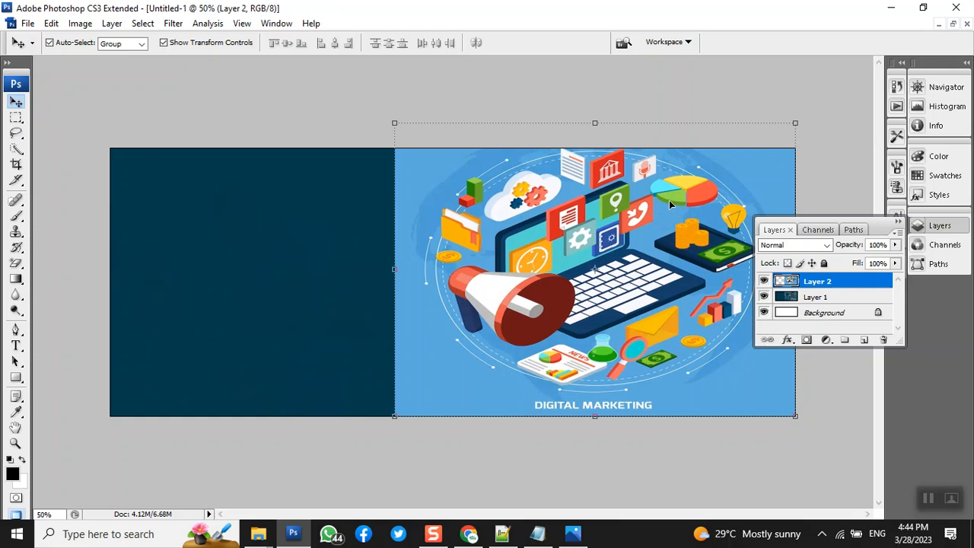
left_click(900, 221)
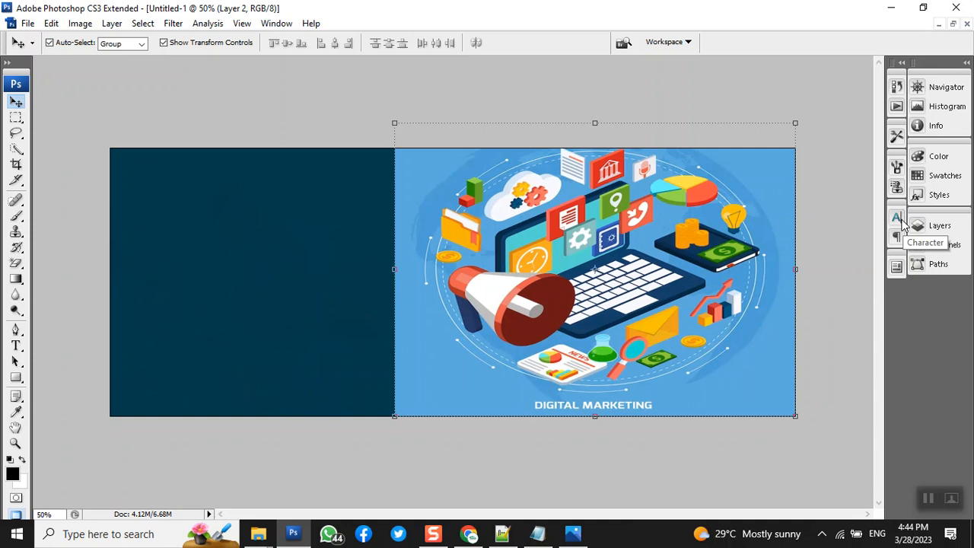
left_click(910, 225)
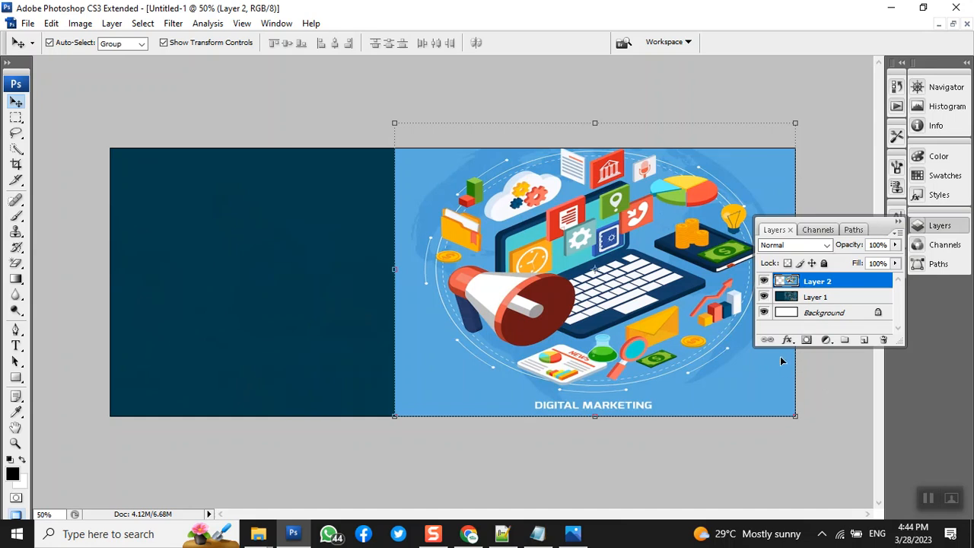
left_click(787, 341)
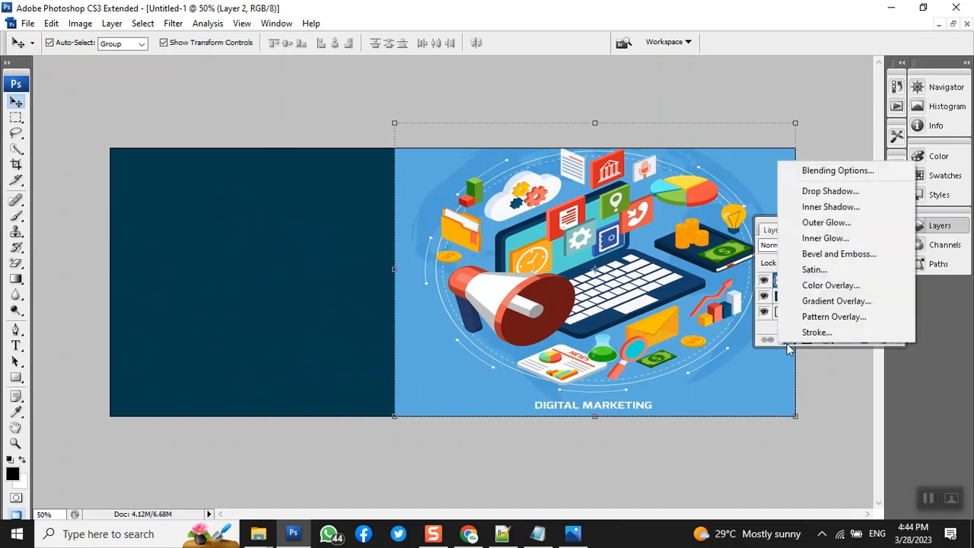
left_click(829, 285)
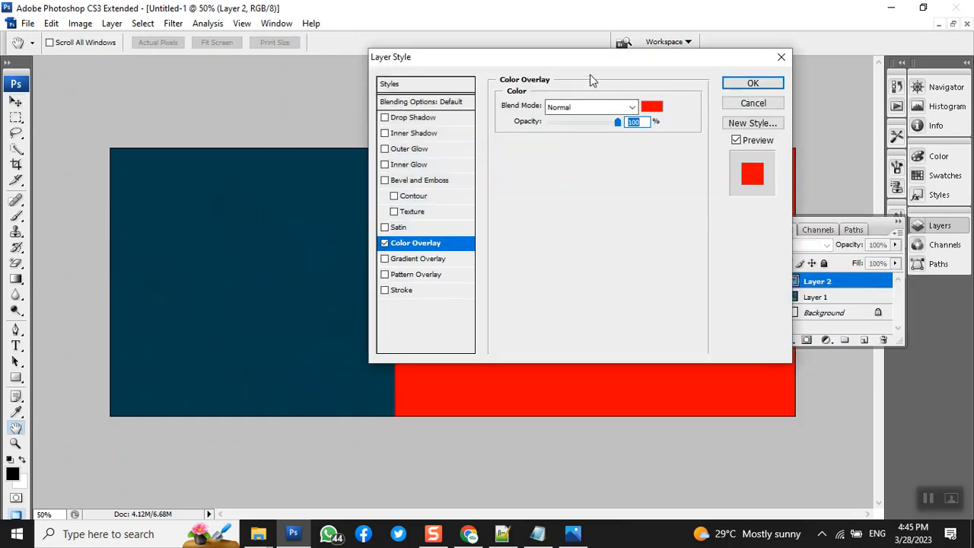
left_click_drag(593, 61, 712, 65)
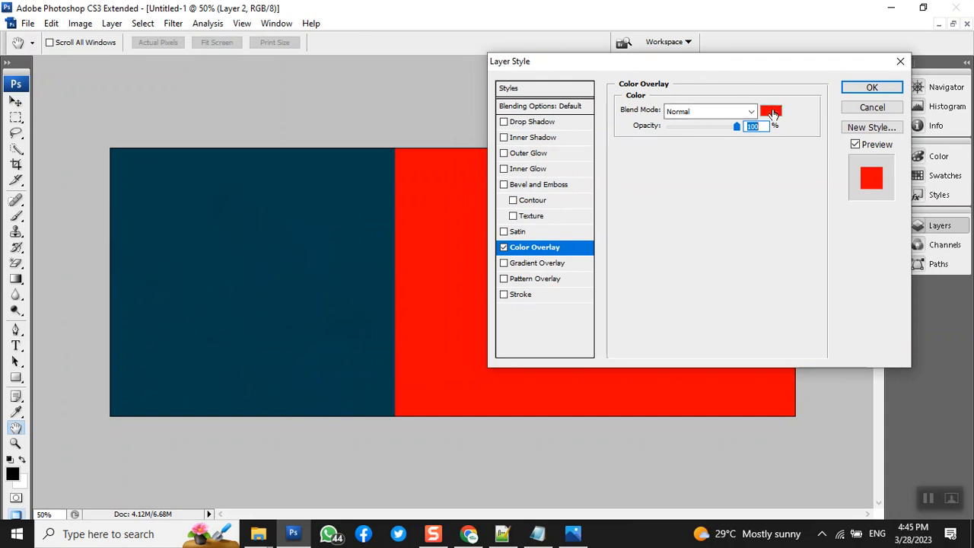
left_click(767, 113)
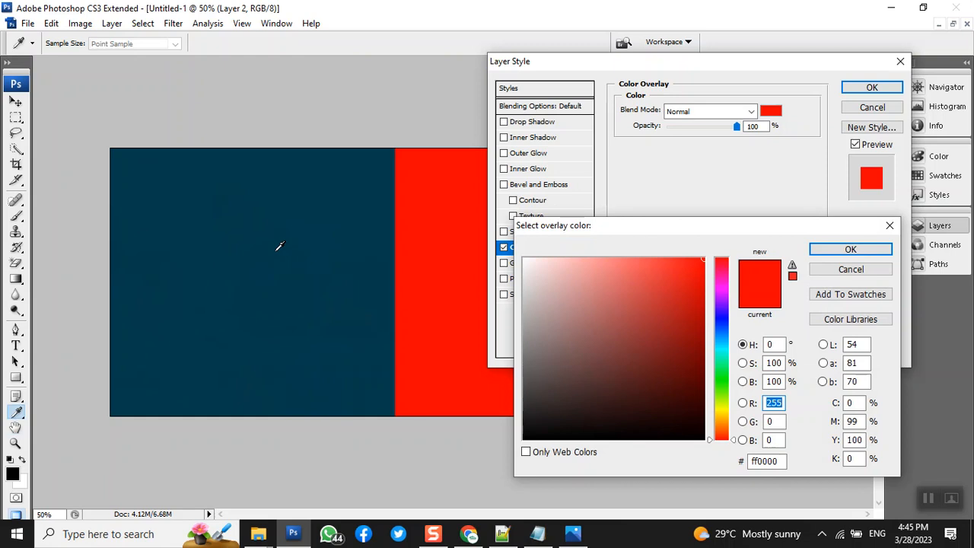
left_click(278, 247)
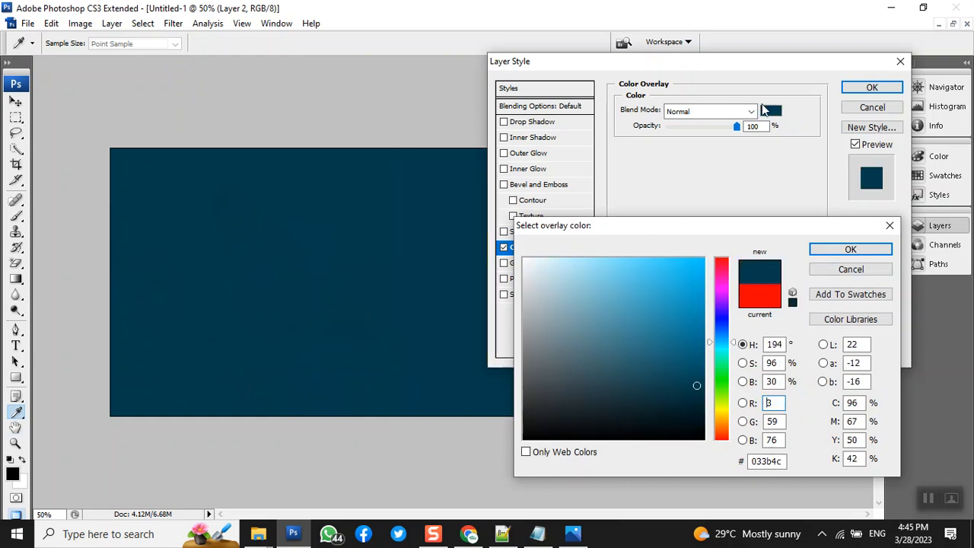
left_click(853, 250)
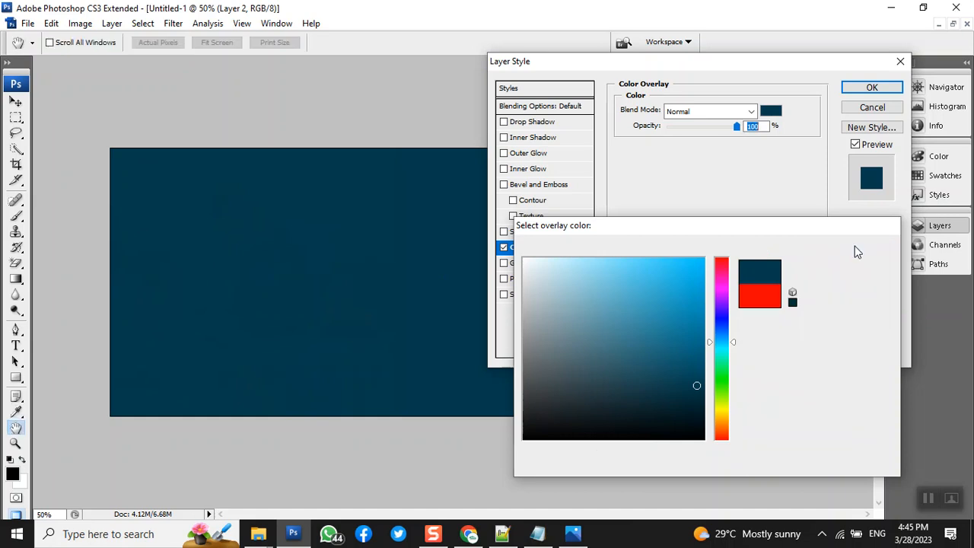
Set the Color Overlay opacity to 61% and apply the layer style.
left_click_drag(716, 64, 670, 319)
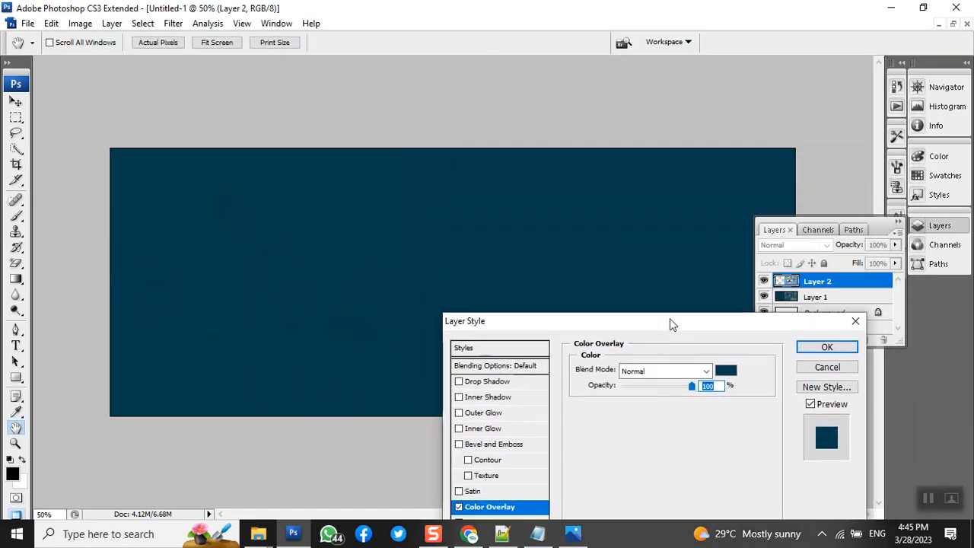
left_click_drag(670, 323, 637, 84)
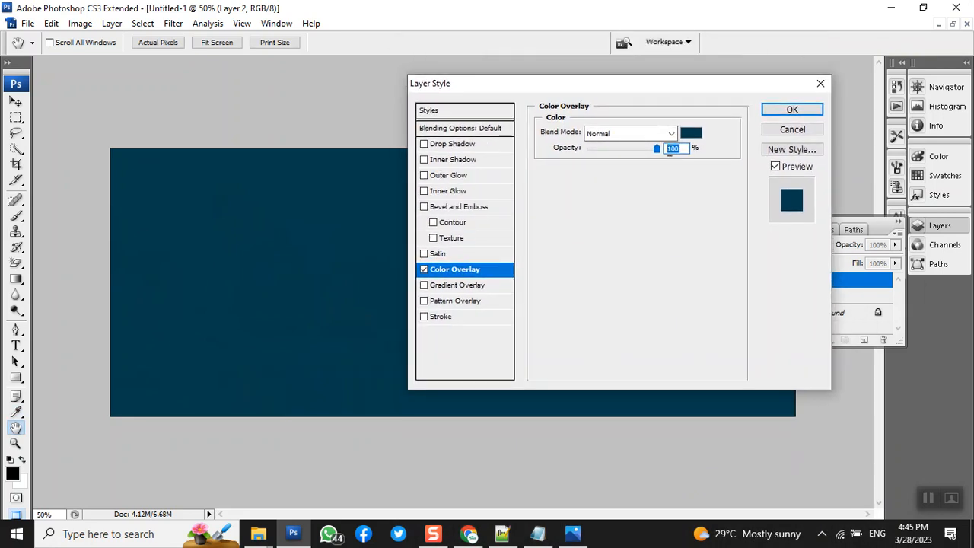
left_click_drag(658, 151, 616, 162)
left_click_drag(600, 85, 284, 273)
left_click_drag(296, 336, 314, 335)
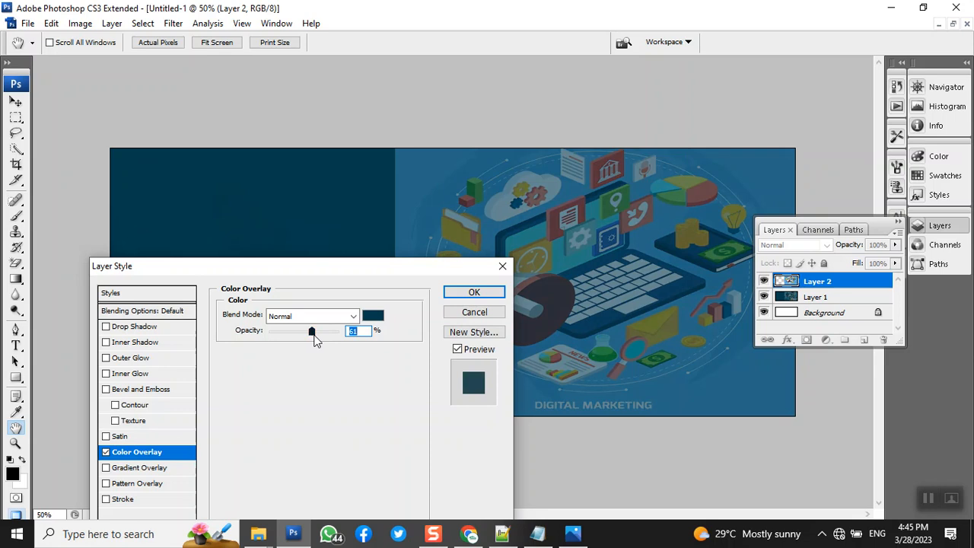
left_click(459, 292)
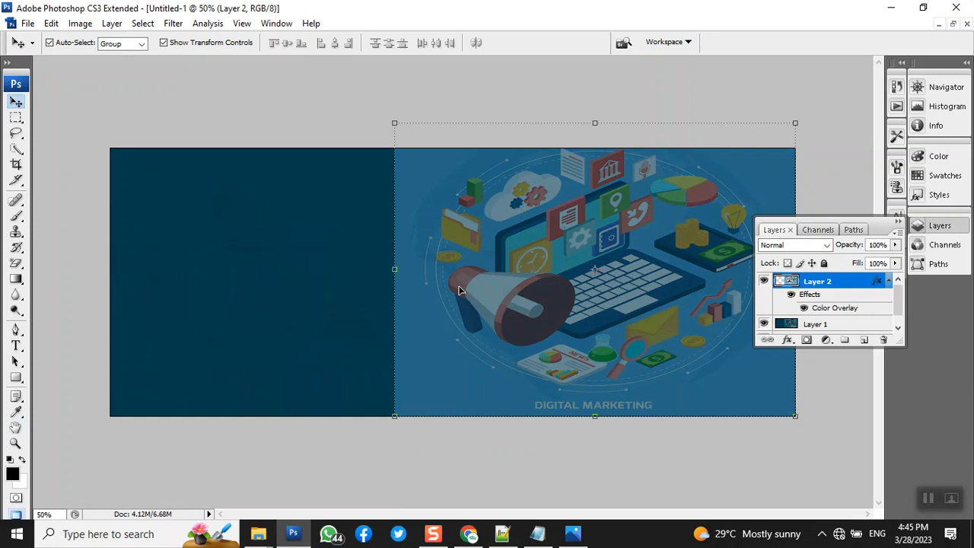
Start saving the banner under a new name and browse to mywebsite\public_html\images\slides on drive E.
left_click(28, 23)
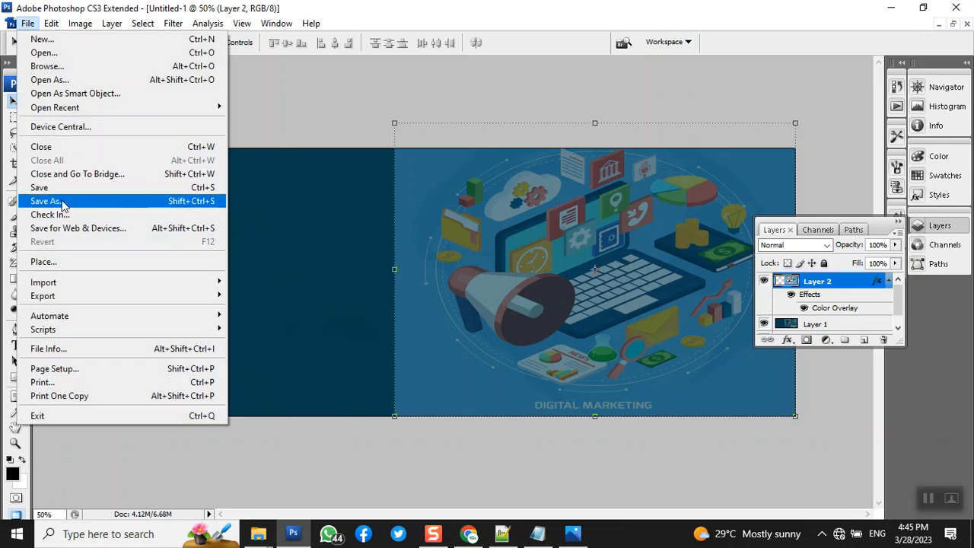
left_click(64, 206)
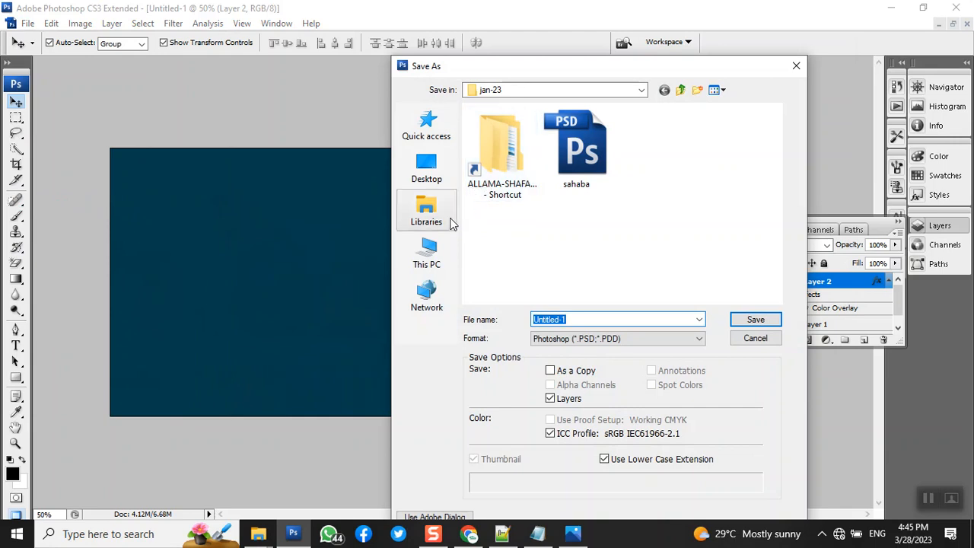
left_click(440, 267)
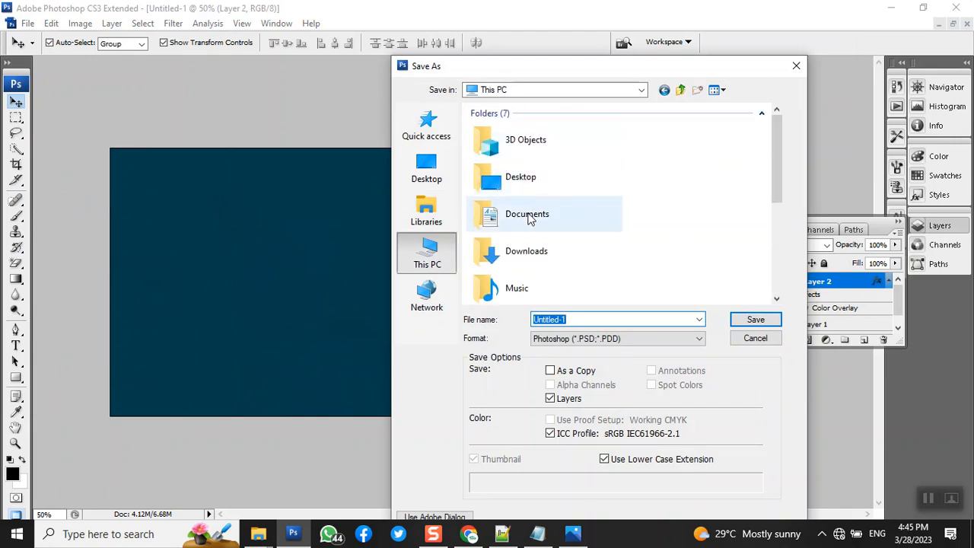
scroll(529, 220, "down", 2)
left_click(529, 251)
double_click(529, 251)
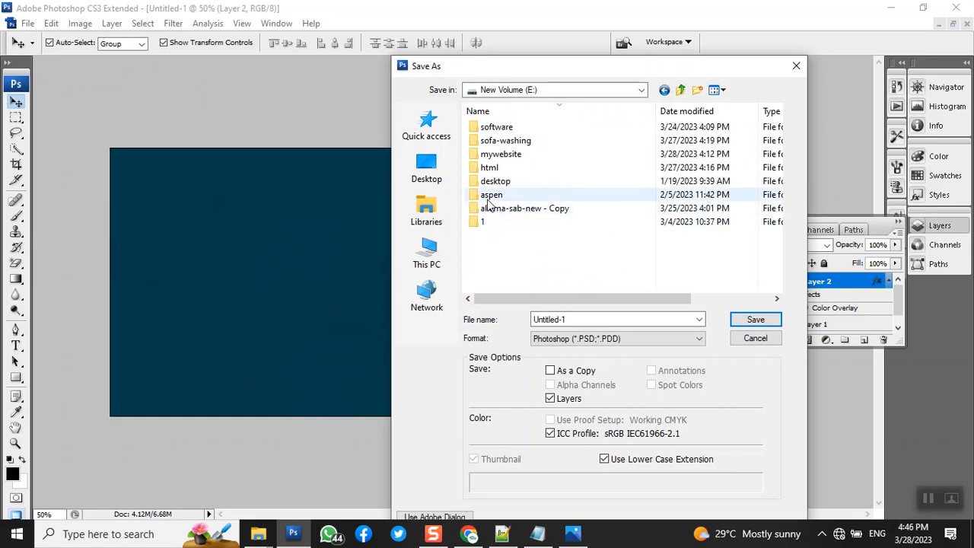
double_click(496, 155)
double_click(481, 128)
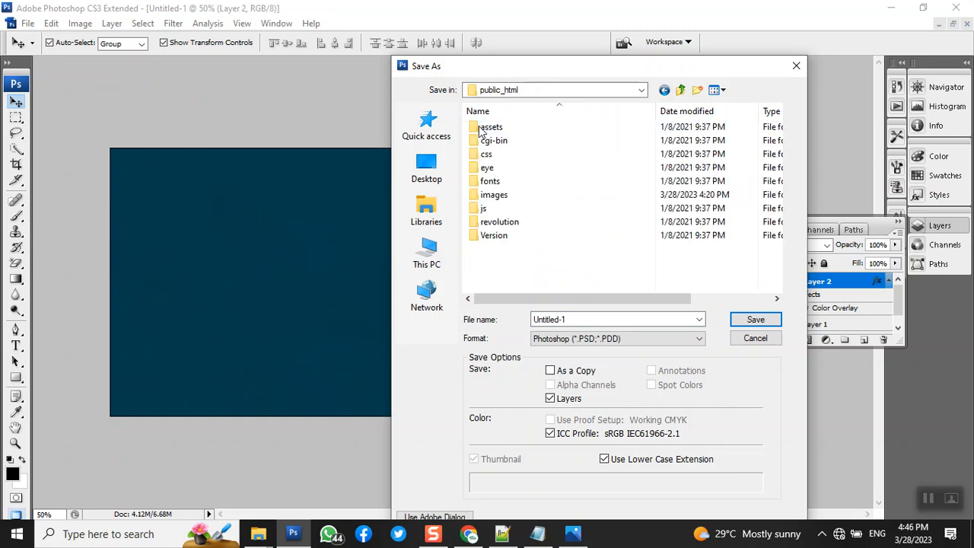
double_click(495, 195)
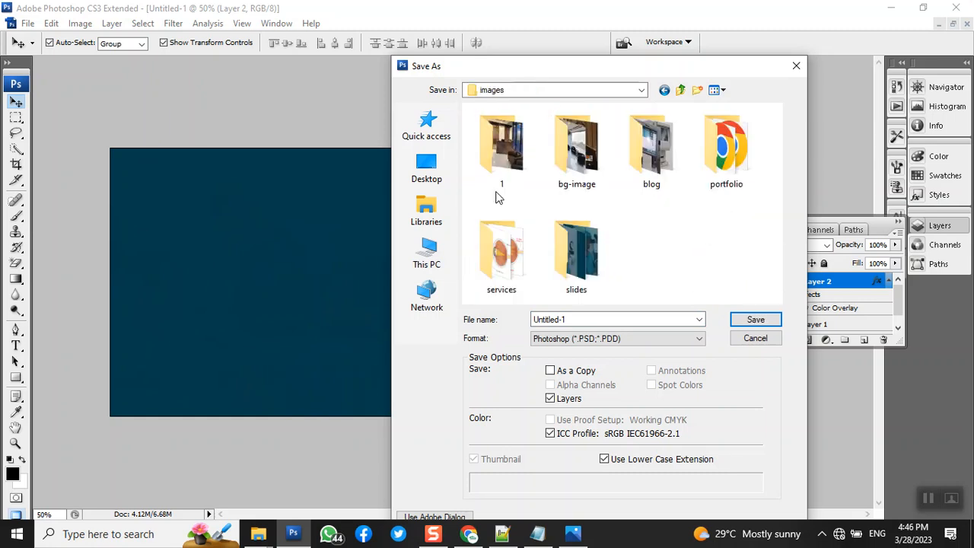
double_click(572, 255)
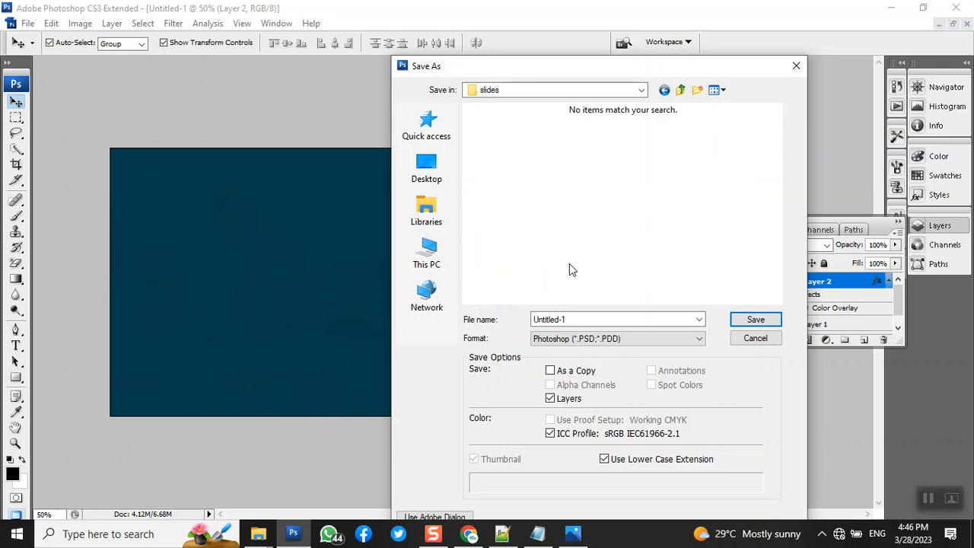
Save the banner as a JPEG over the existing slider-mainbg-001 file, accepting the replacement and the JPEG options.
left_click(583, 339)
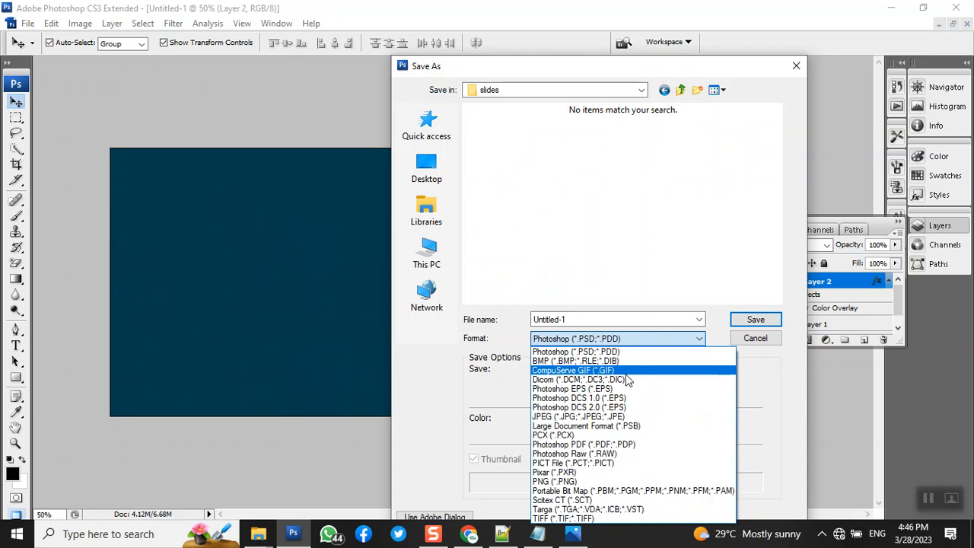
left_click(579, 416)
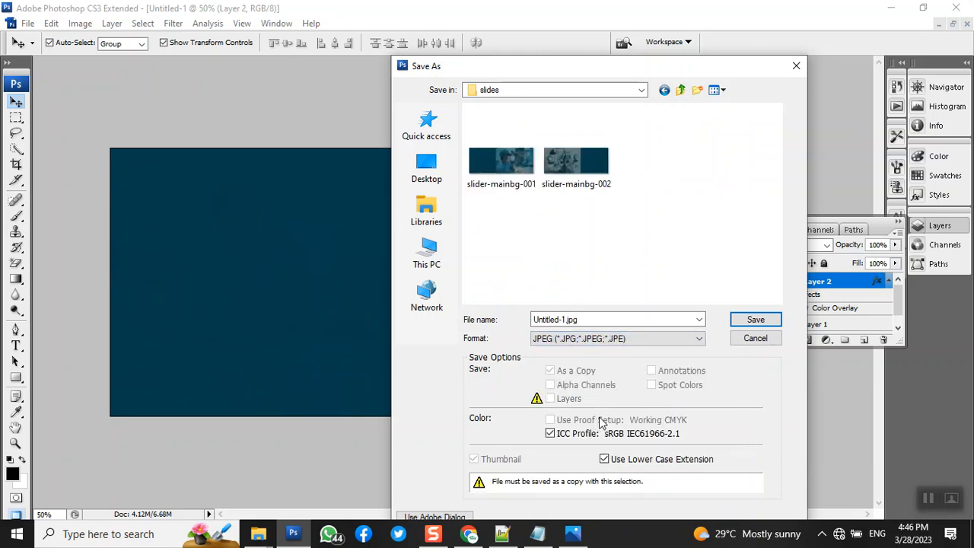
left_click(496, 186)
left_click(753, 321)
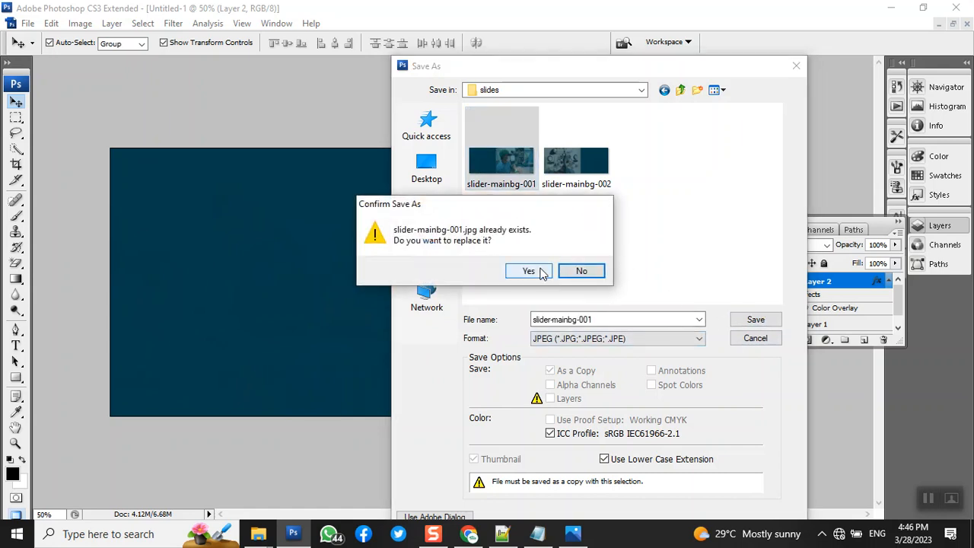
left_click(528, 271)
left_click(567, 136)
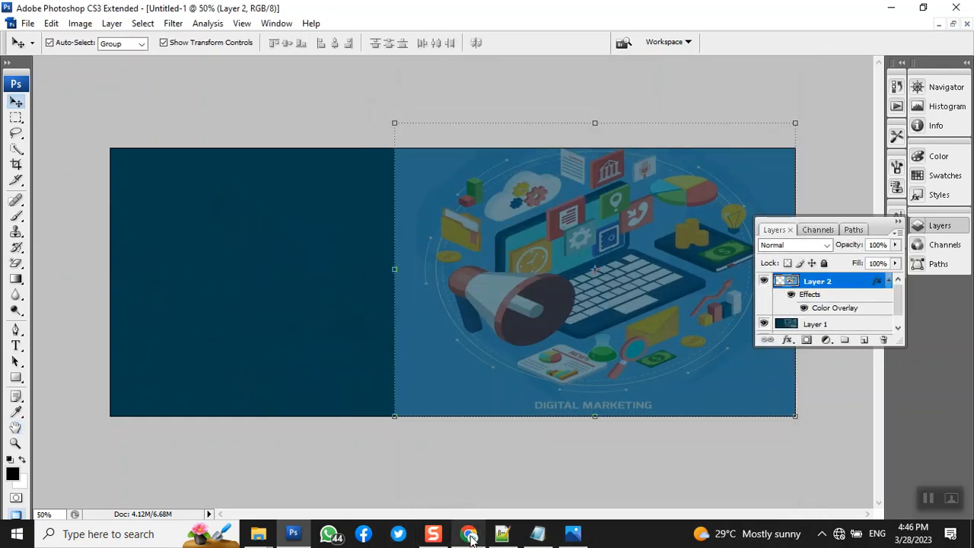
Switch to Chrome and reload the local website page index.html to check the replaced slider banner.
left_click(469, 535)
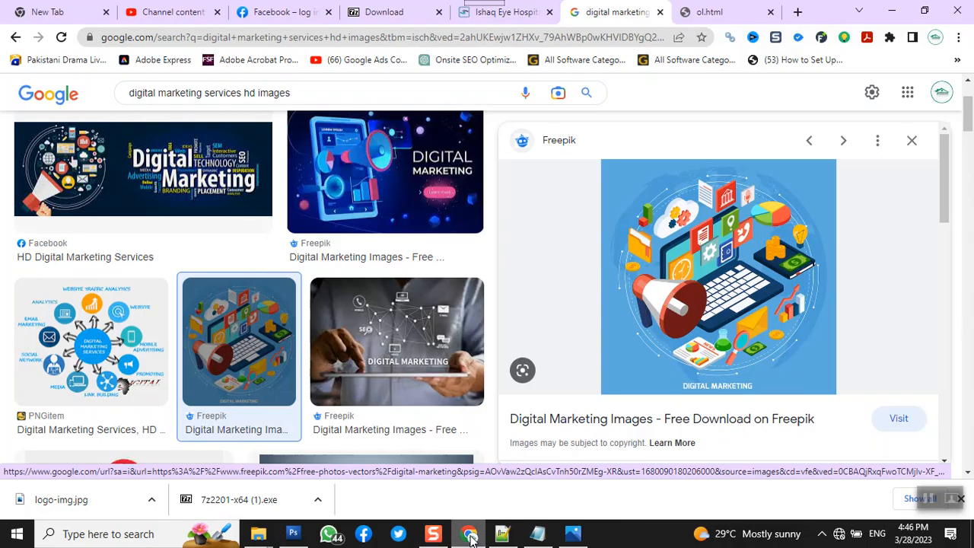
left_click(461, 15)
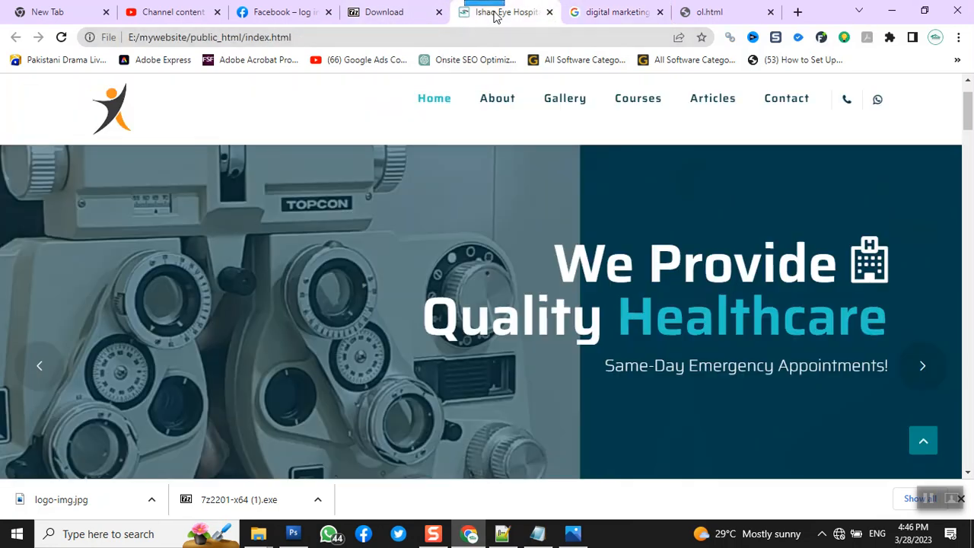
right_click(494, 16)
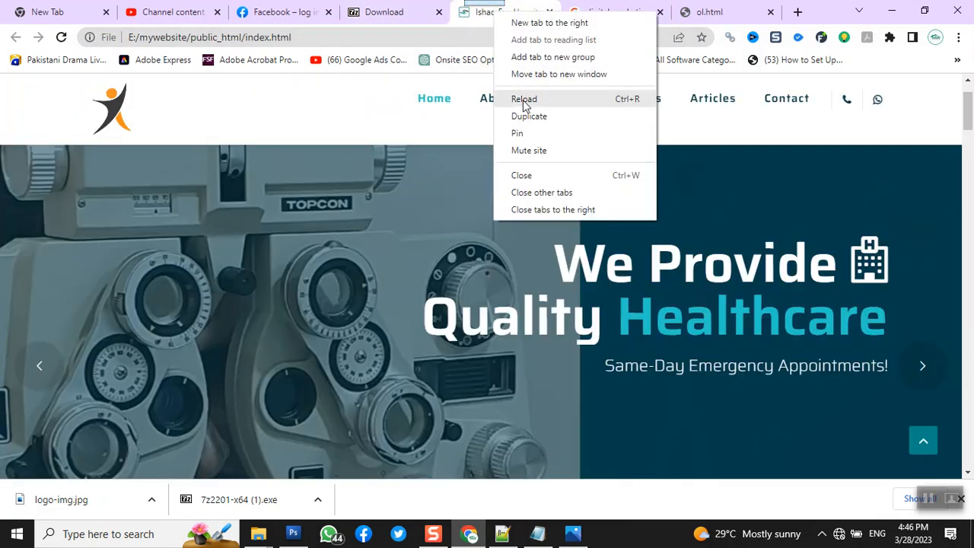
left_click(523, 100)
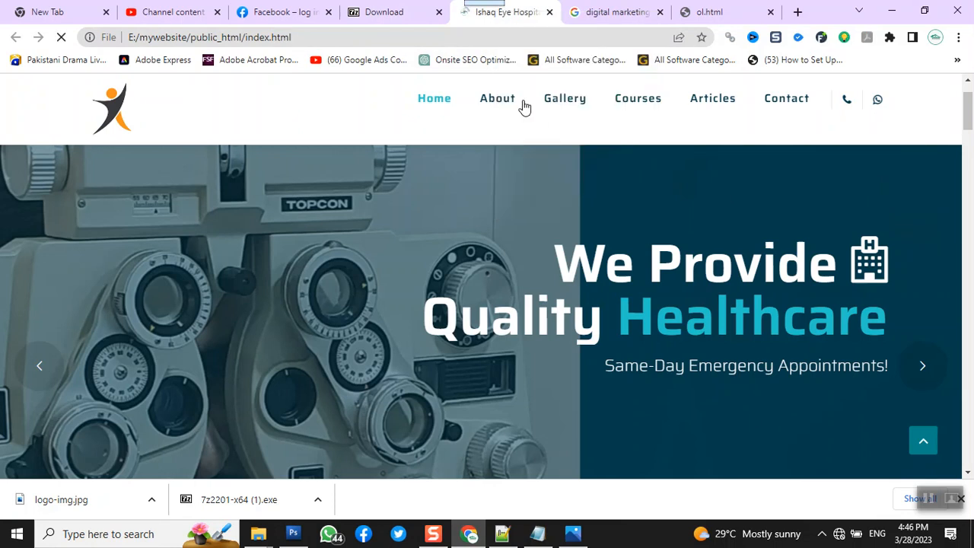